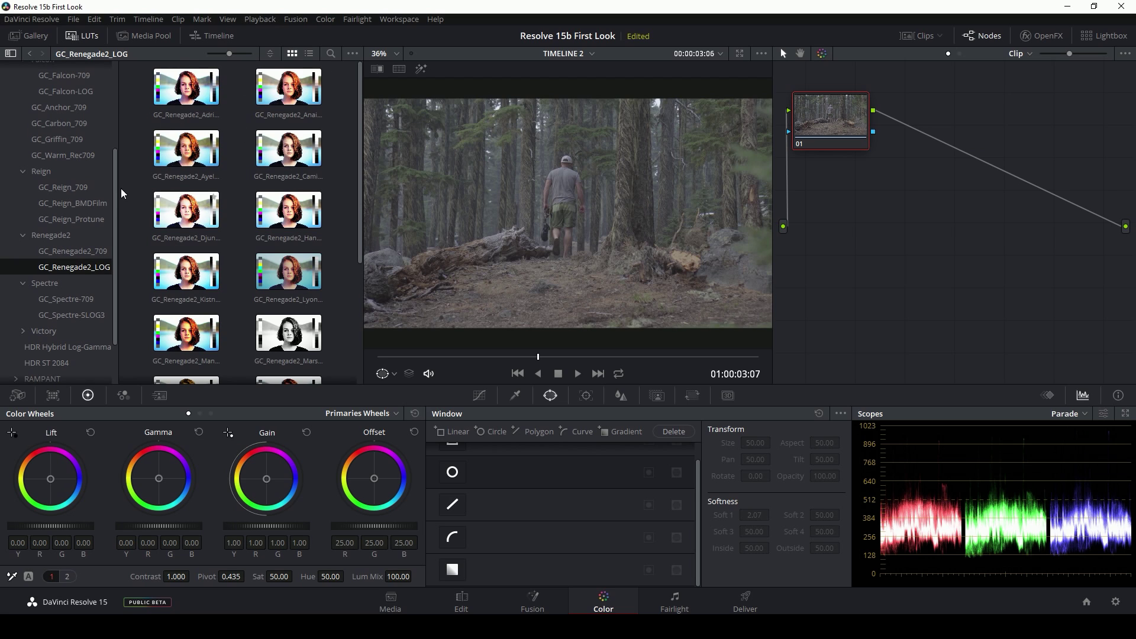
left_click(30, 36)
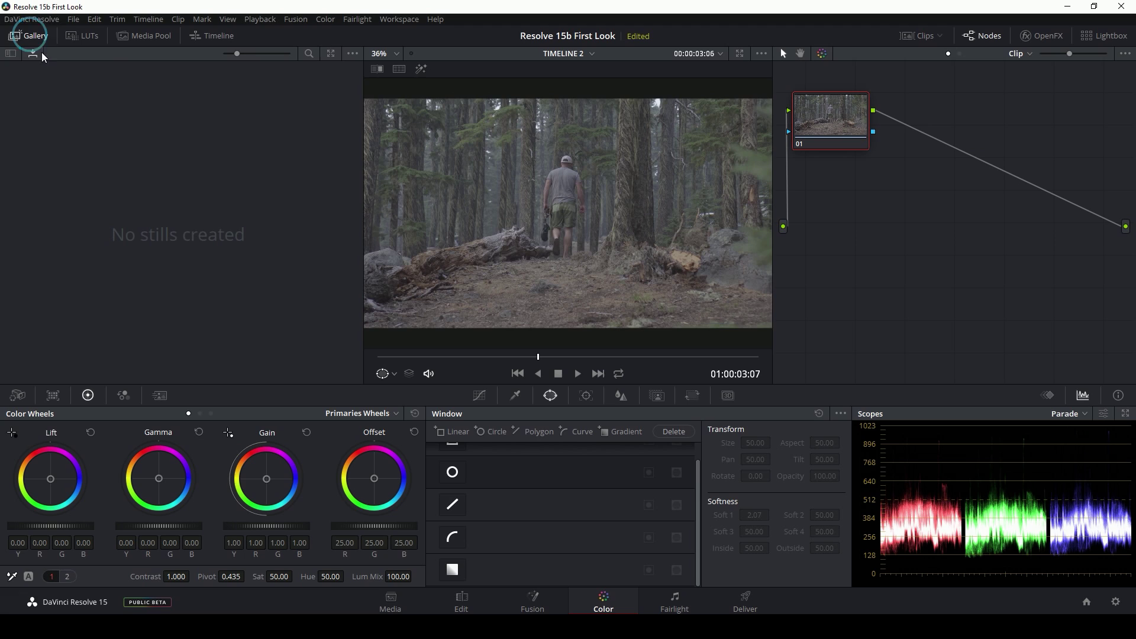
left_click(144, 35)
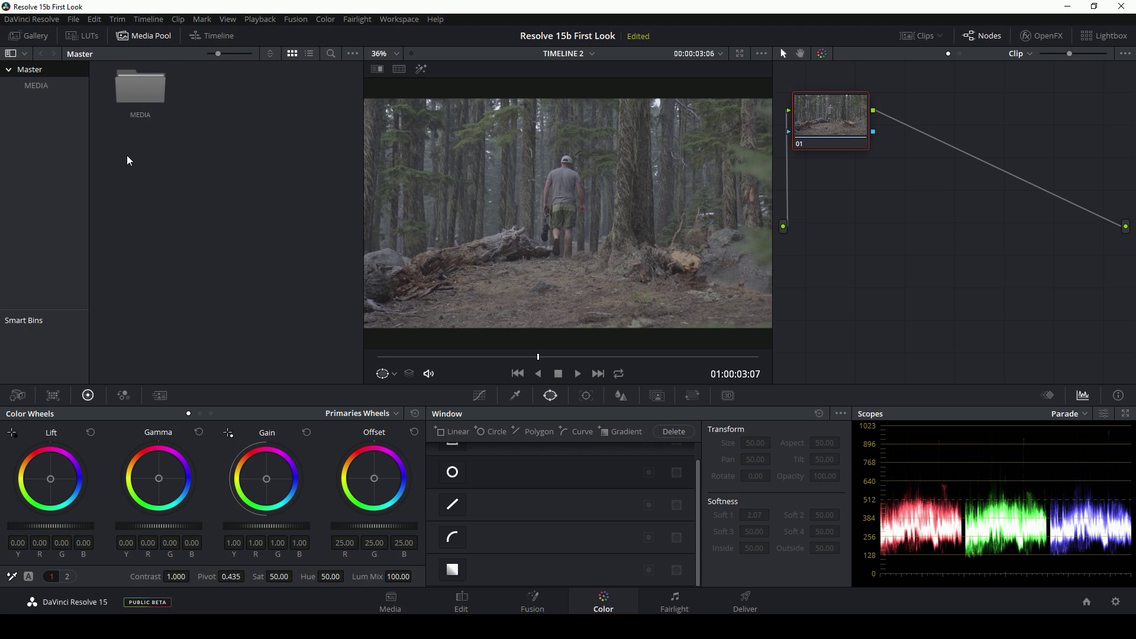
left_click_drag(115, 155, 116, 66)
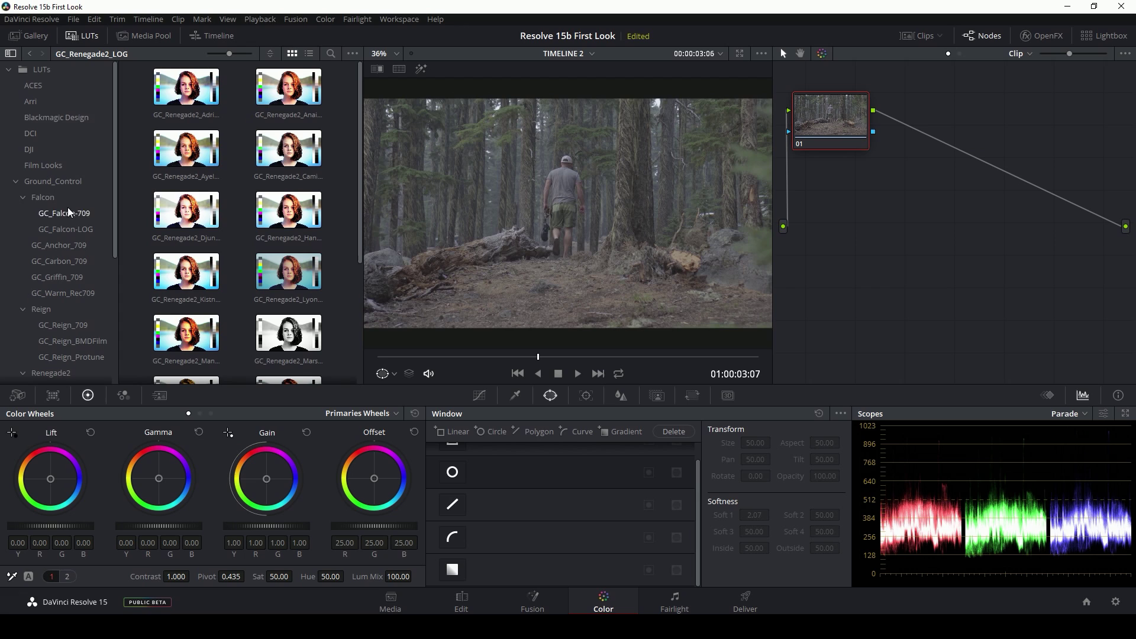
left_click(12, 53)
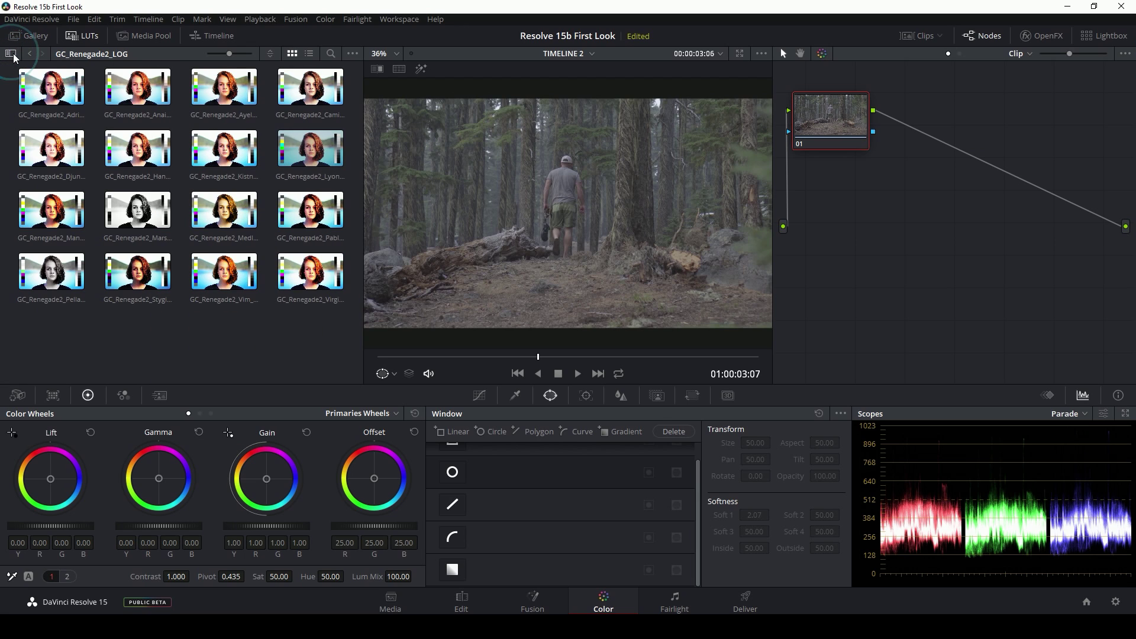
left_click(12, 53)
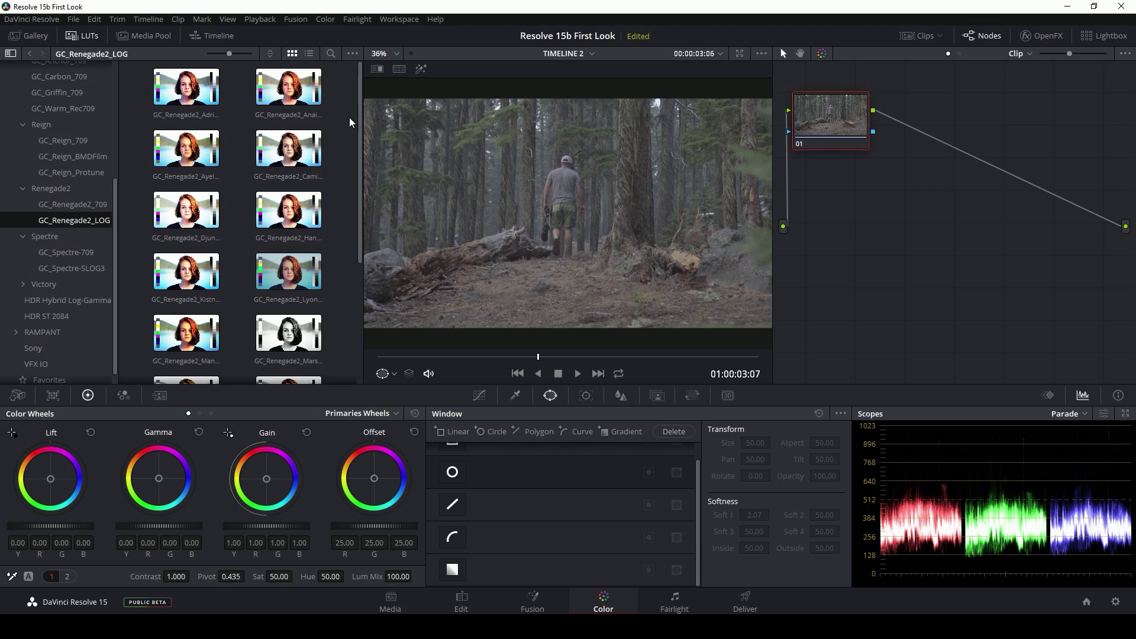
scroll(347, 138, "down", 3)
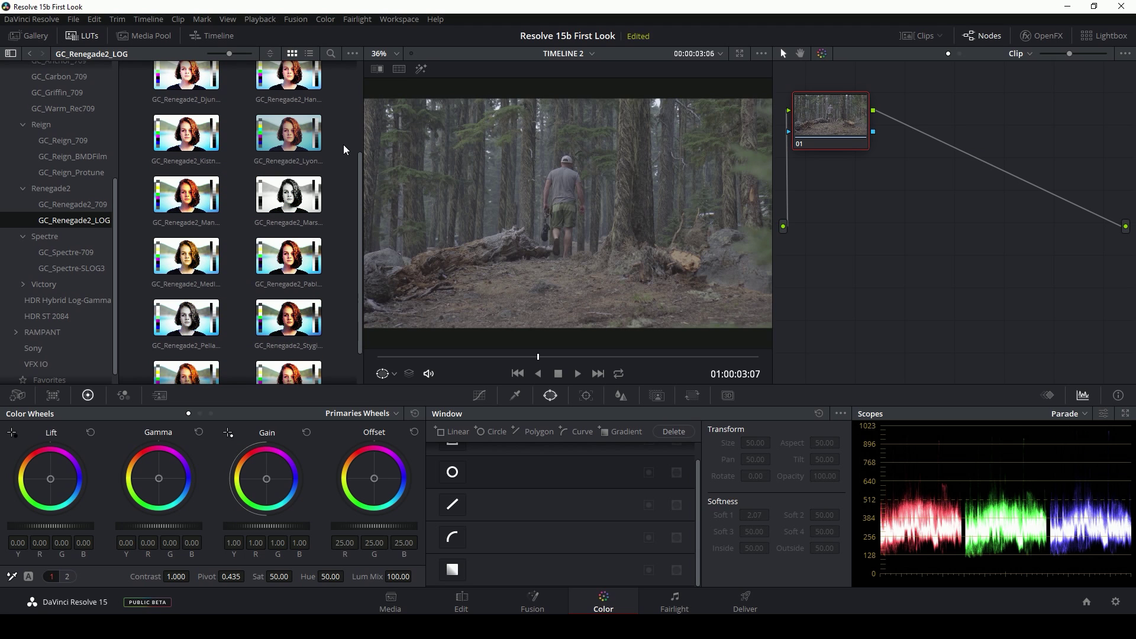
scroll(343, 151, "down", 1)
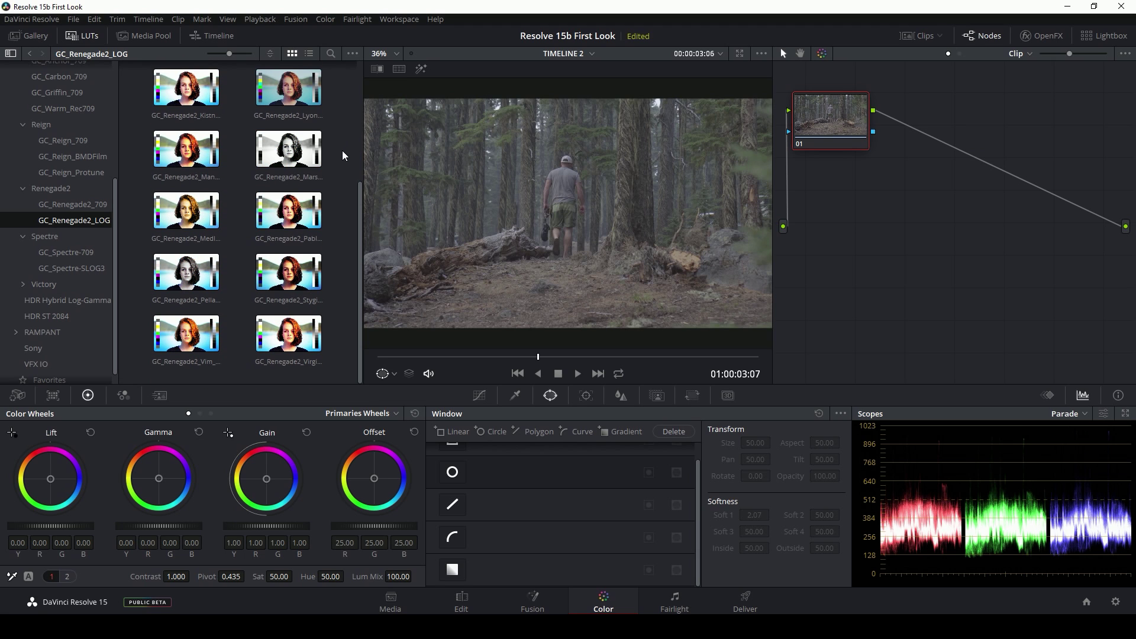
scroll(342, 151, "up", 2)
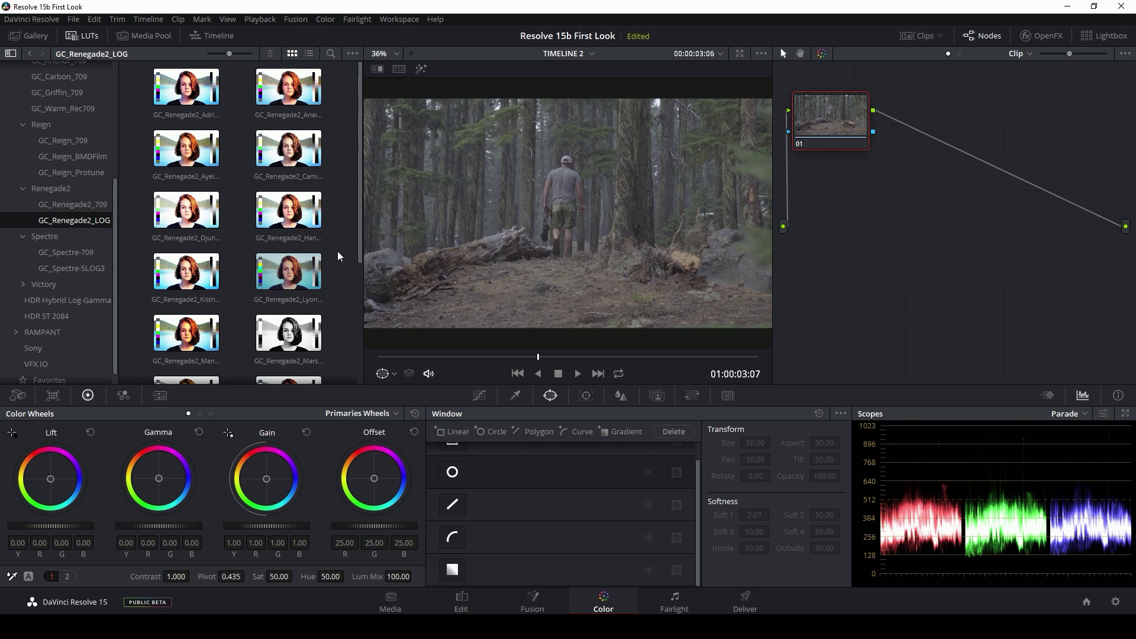
Step: Browse node 01's LUTs > 3D LUT > Ground_Control submenu, then dismiss the menu
right_click(841, 109)
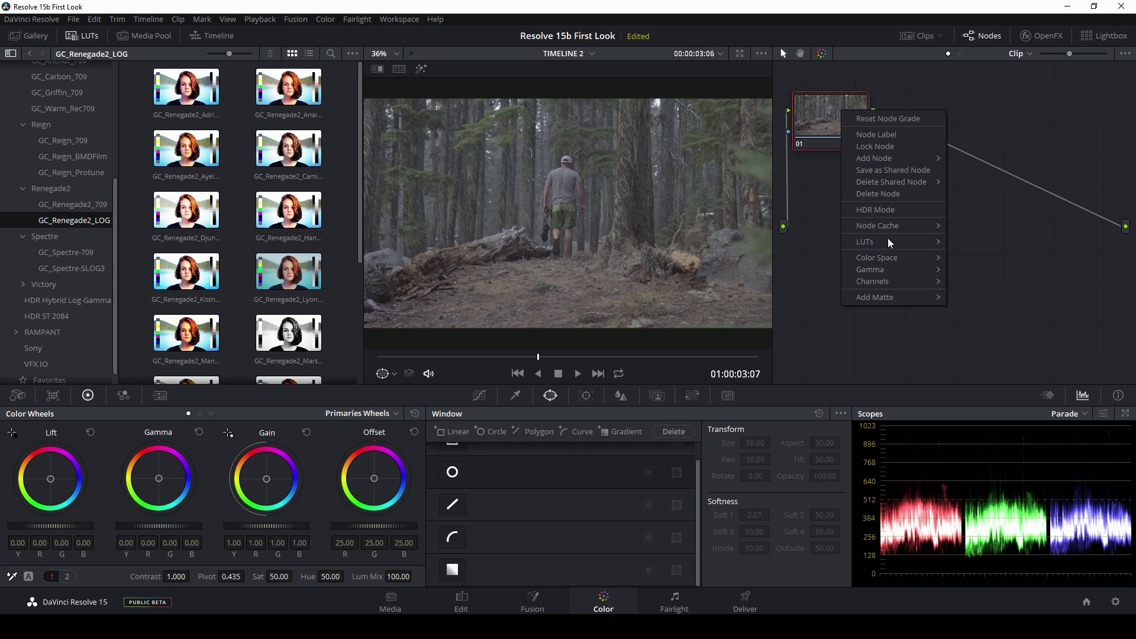
mouse_move(888, 242)
mouse_move(975, 282)
mouse_move(913, 367)
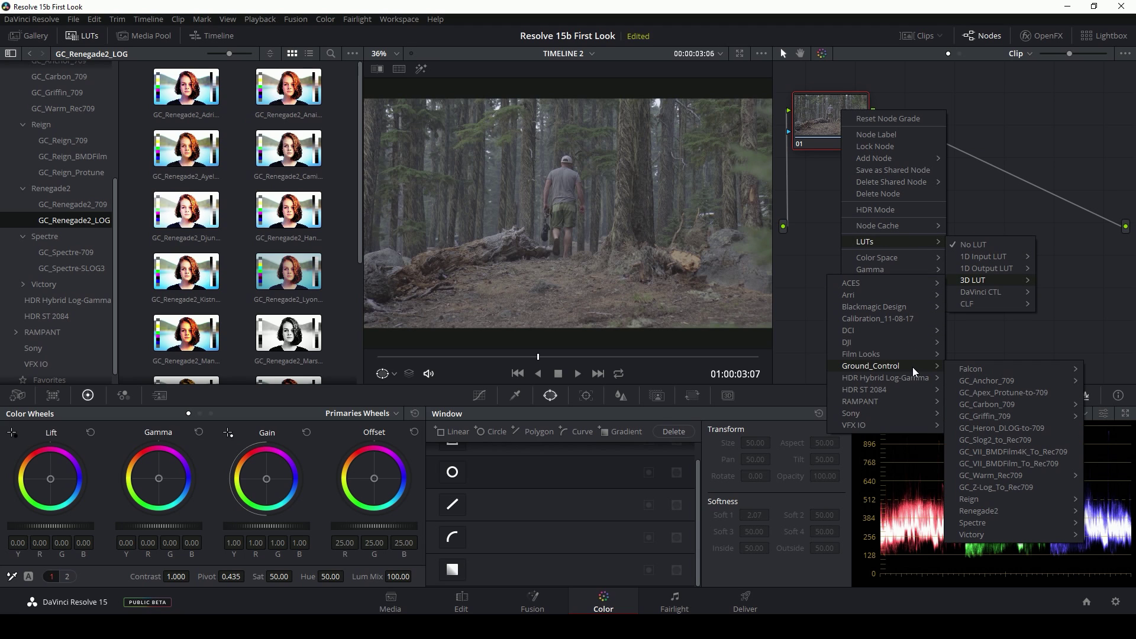
left_click(952, 170)
Step: Apply the GC_Renegade2_Kistn LUT to node 01 and play back the graded clip
scroll(288, 173, "down", 1)
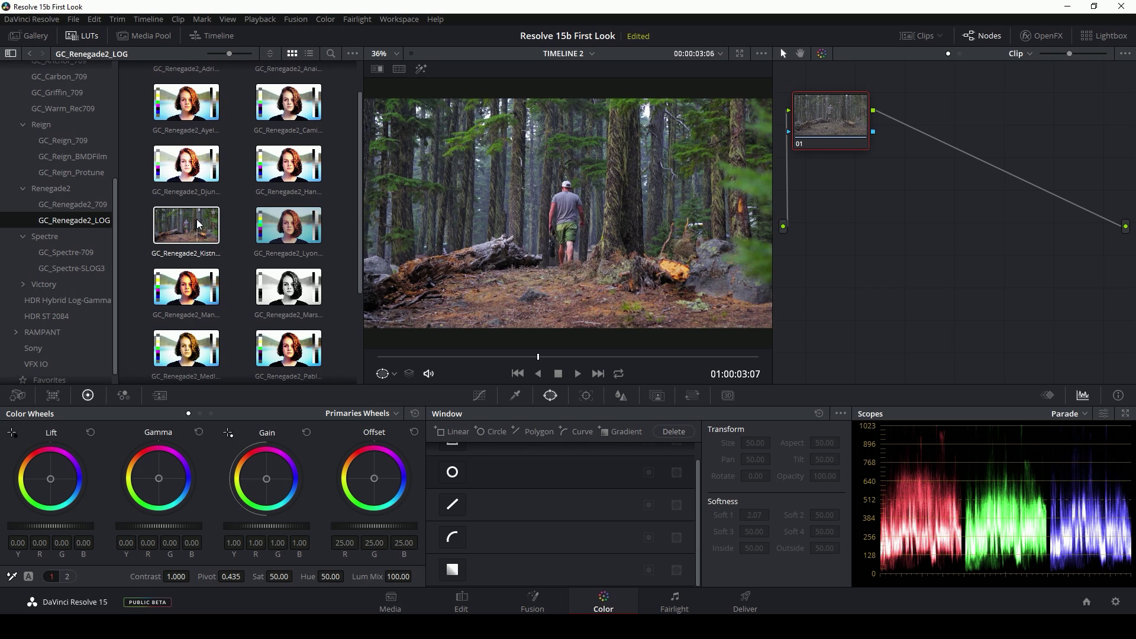
left_click_drag(195, 228, 838, 148)
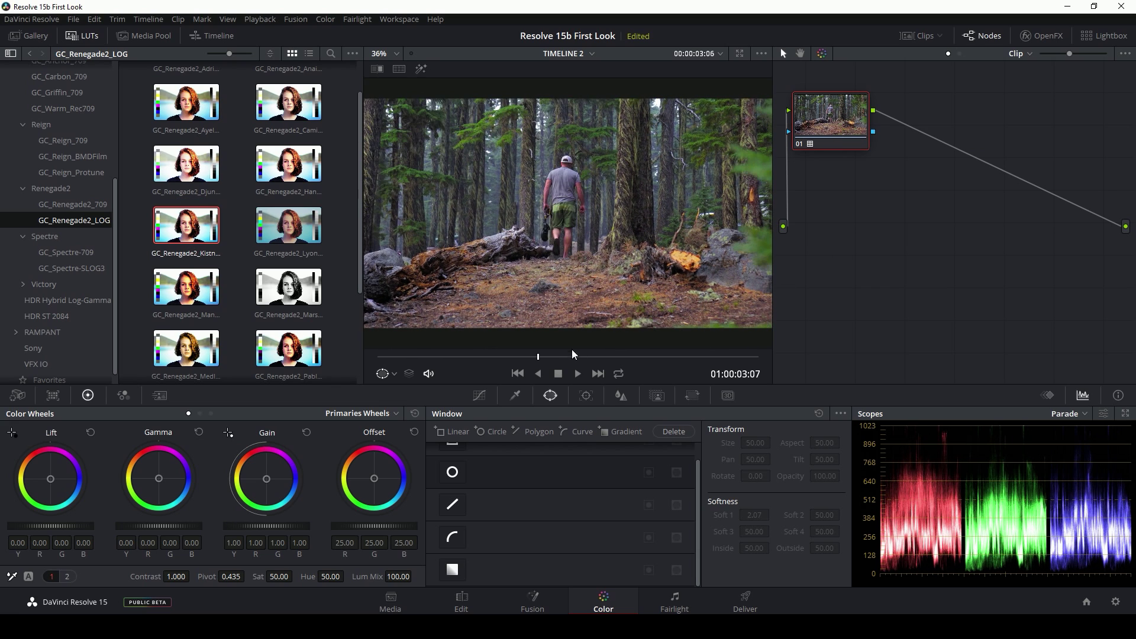
left_click(578, 374)
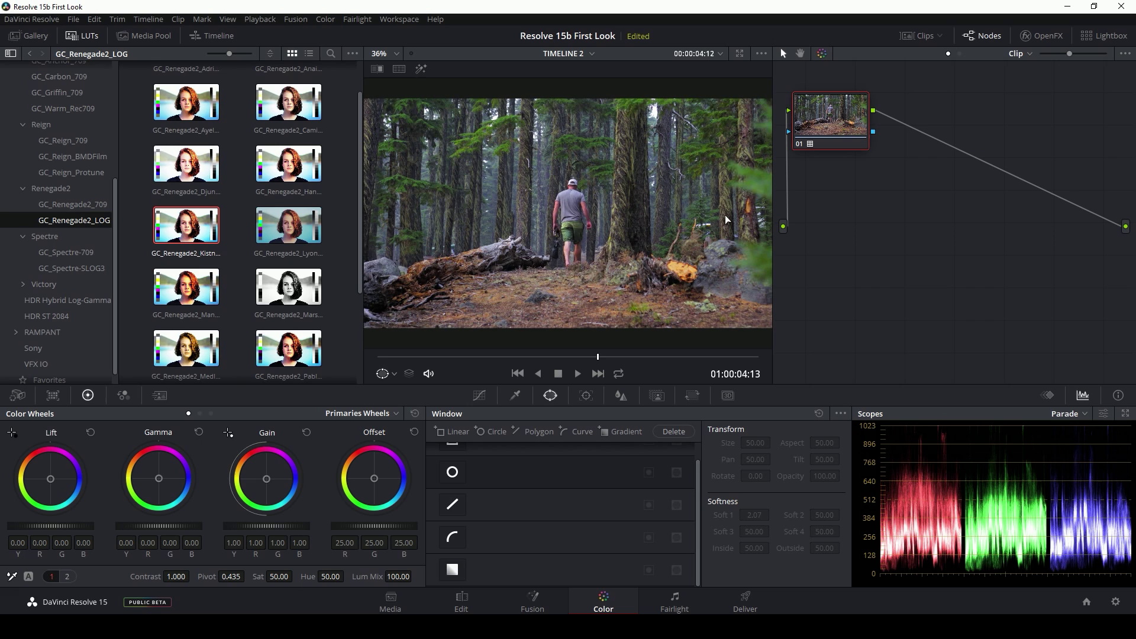
key("space")
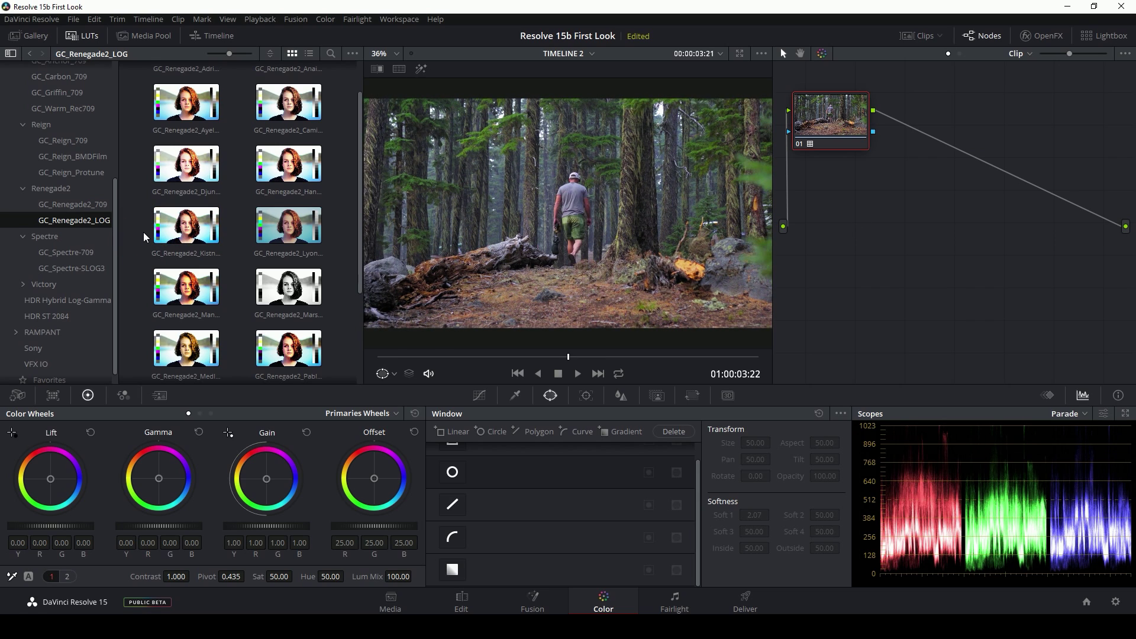
Step: Open Project Settings on Color Management and scroll down to the Lookup Tables section
scroll(71, 278, "up", 5)
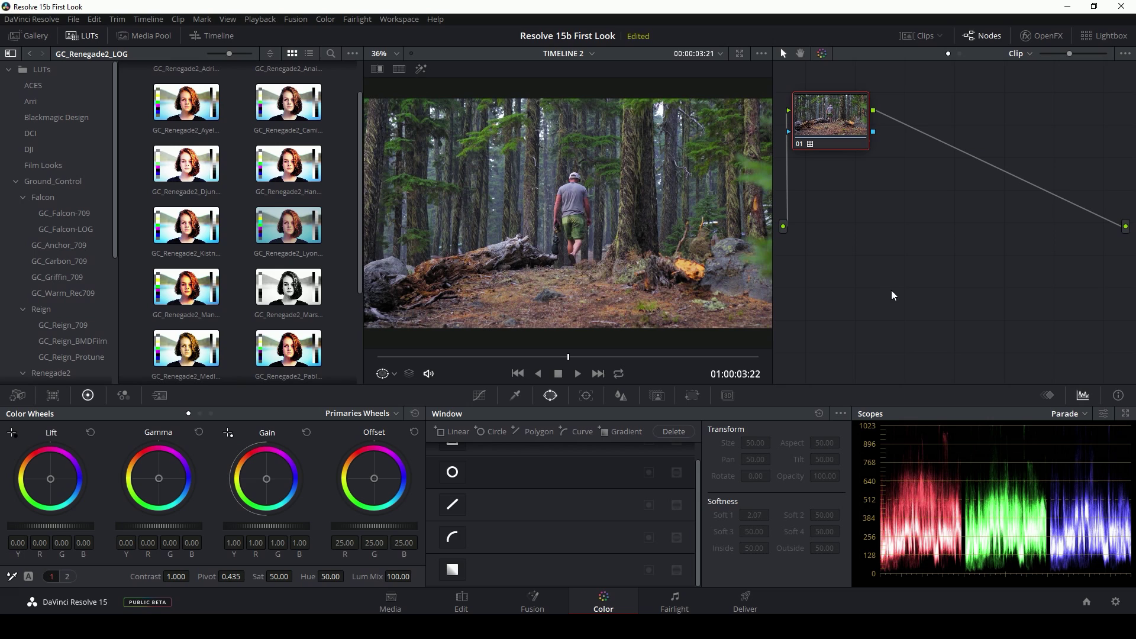
left_click(1117, 604)
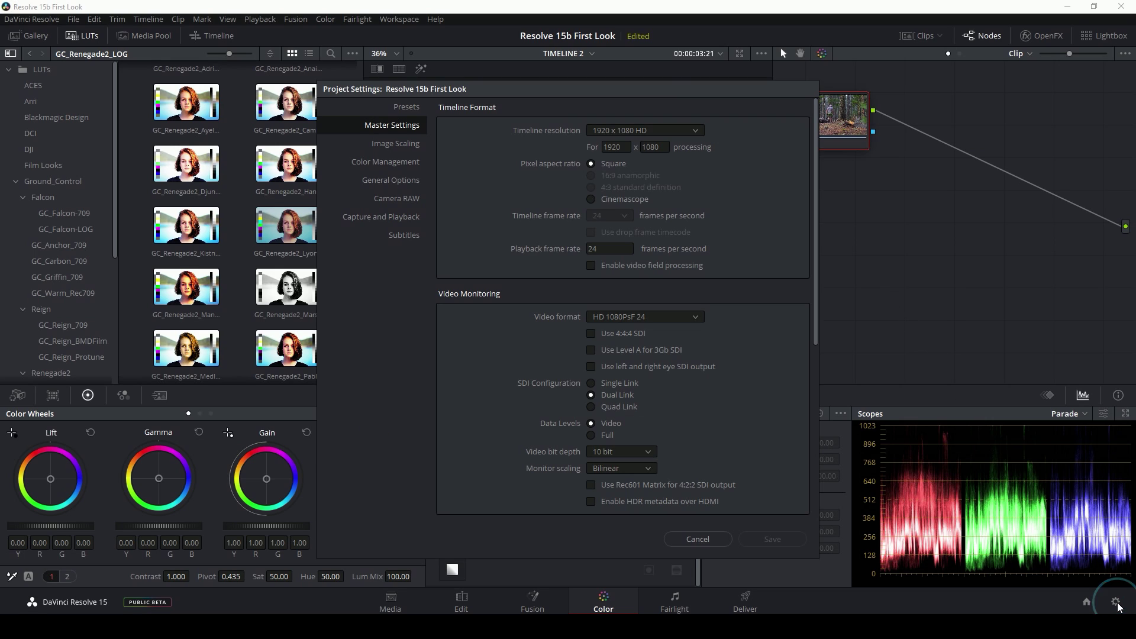
left_click(402, 163)
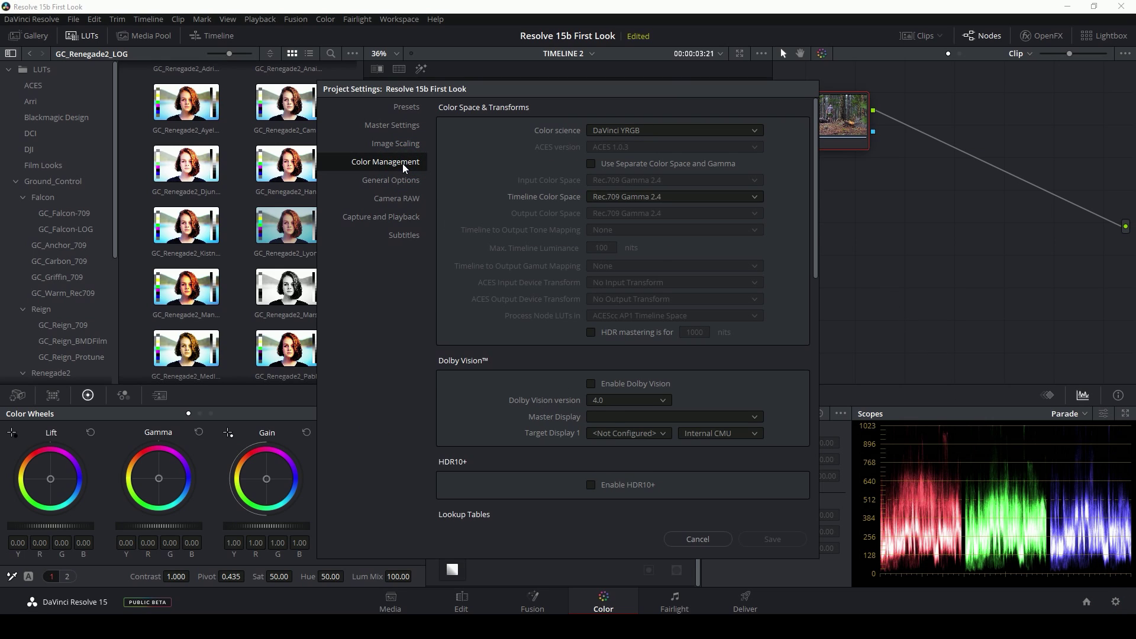
scroll(498, 256, "down", 5)
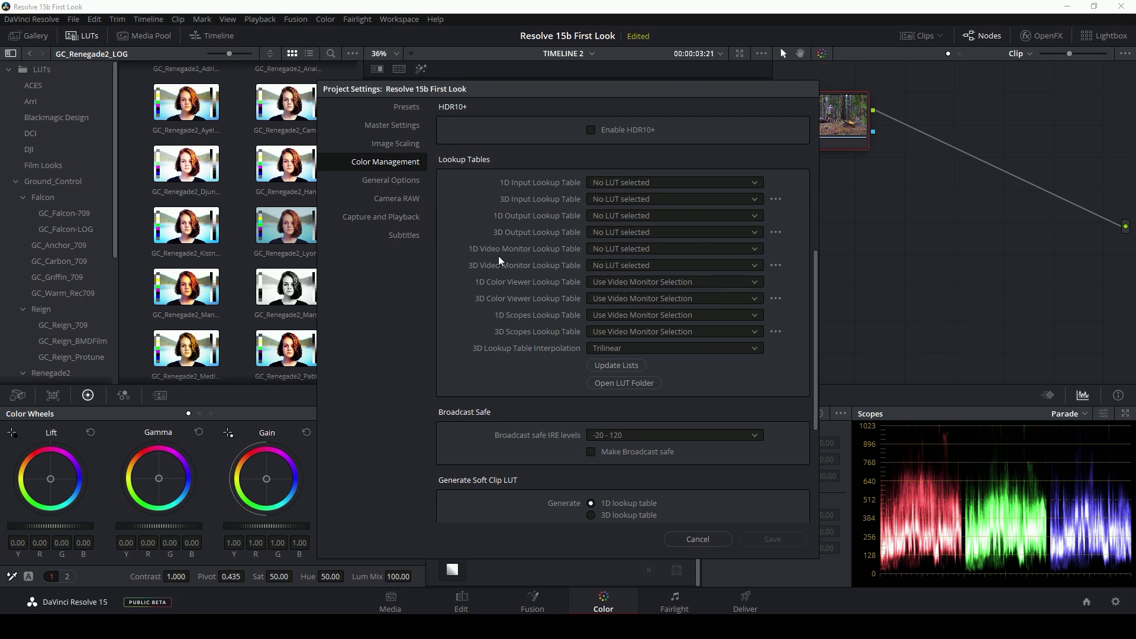
Step: Open the LUT folder on disk, view the Ground_Control cube files, then close File Explorer
left_click(629, 383)
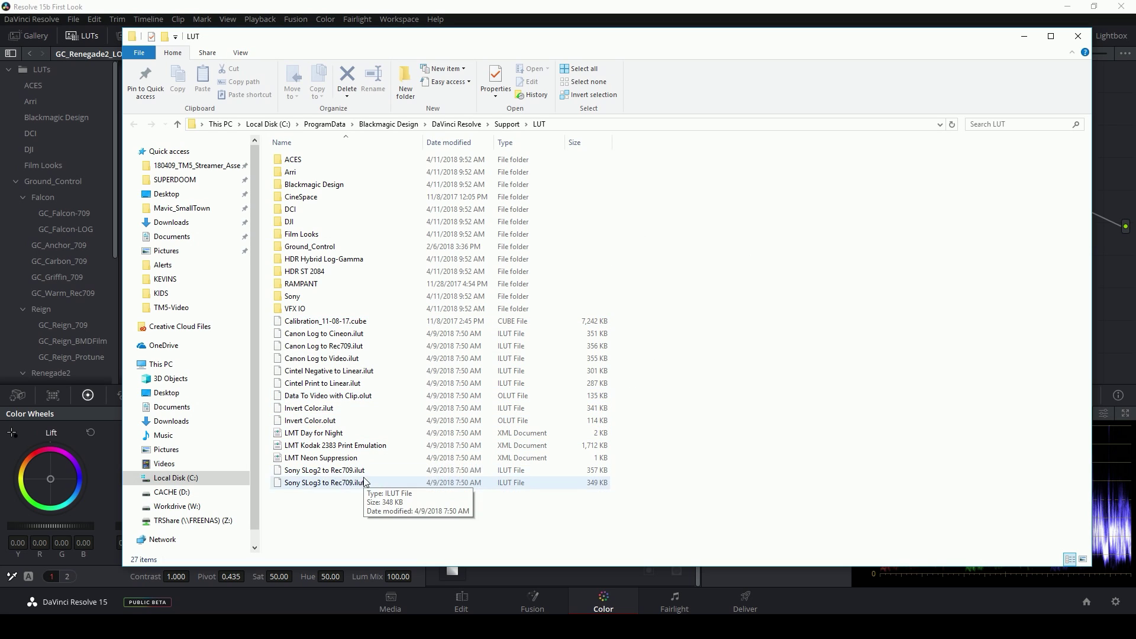
double_click(309, 247)
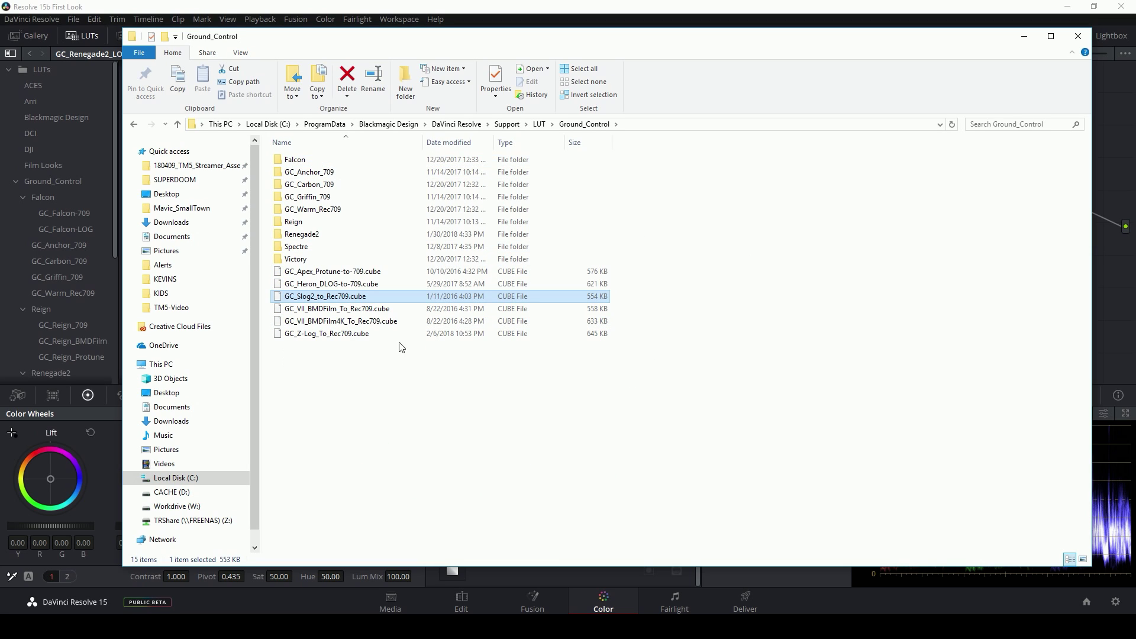
left_click(538, 372)
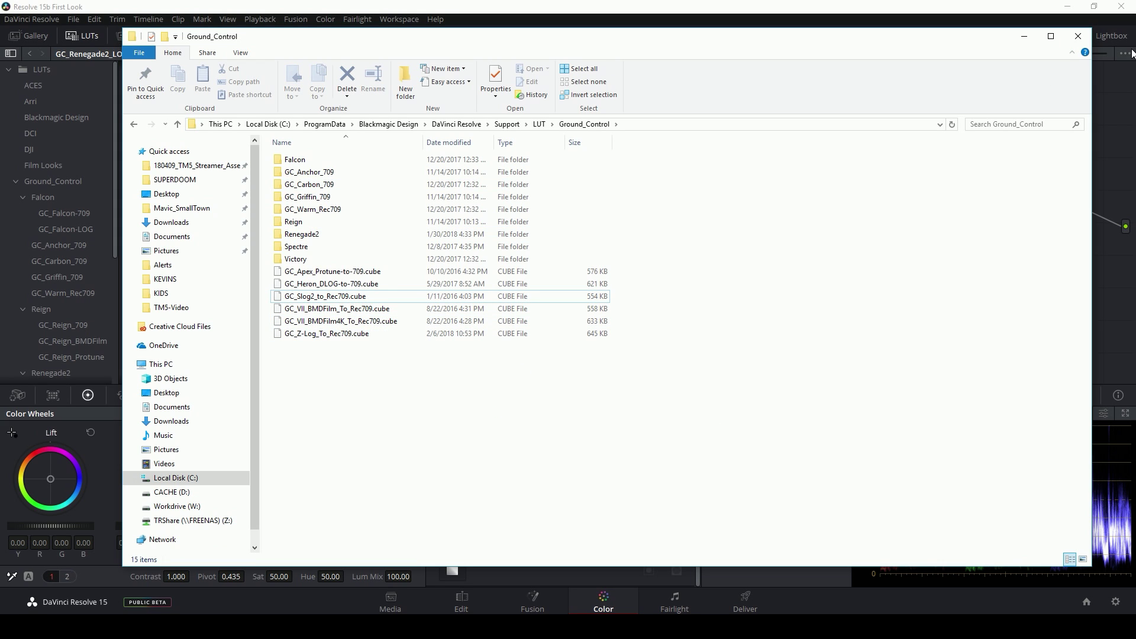
left_click(1078, 36)
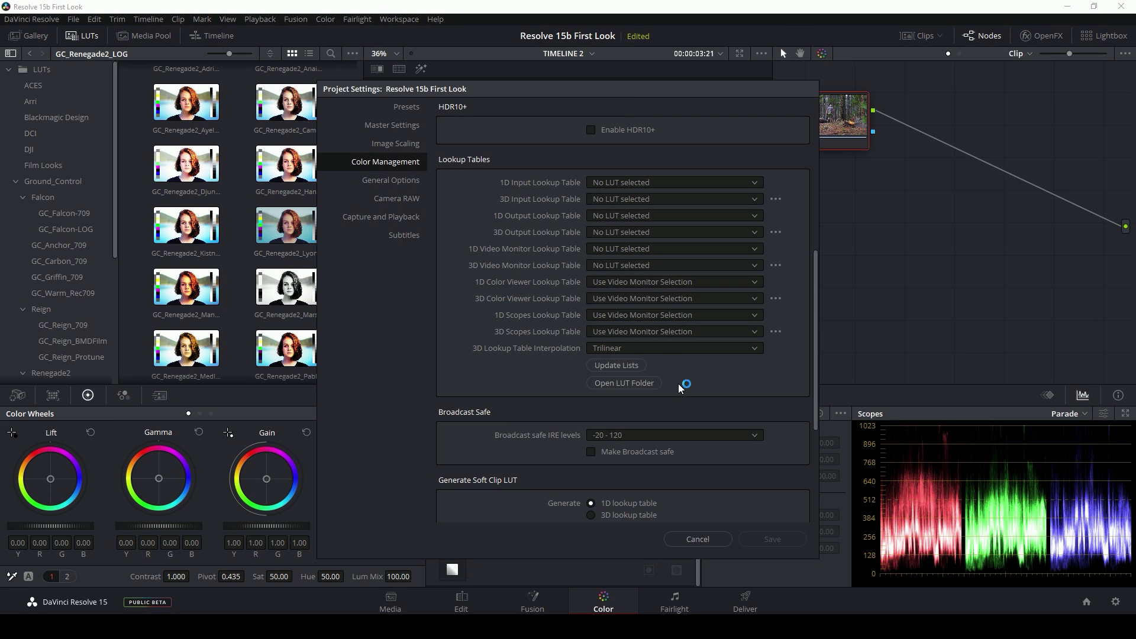
Step: Update the LUT lists in Color Management and save the Project Settings
left_click(616, 366)
left_click(773, 540)
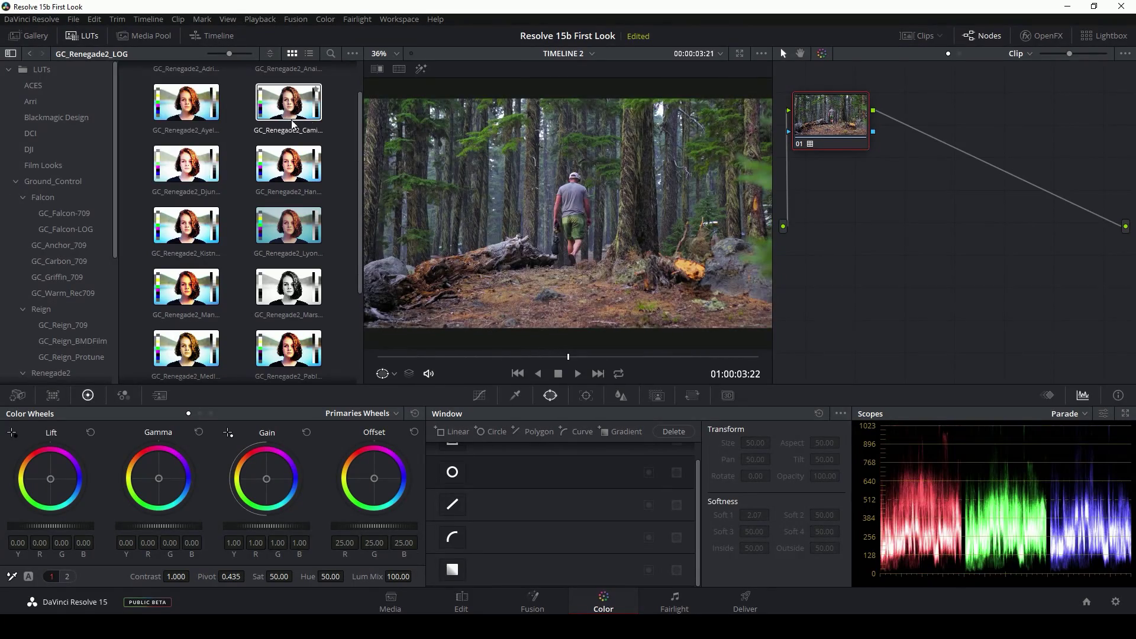
Step: Reset node 01's grade so the forest clip returns to flat log footage
scroll(293, 273, "down", 3)
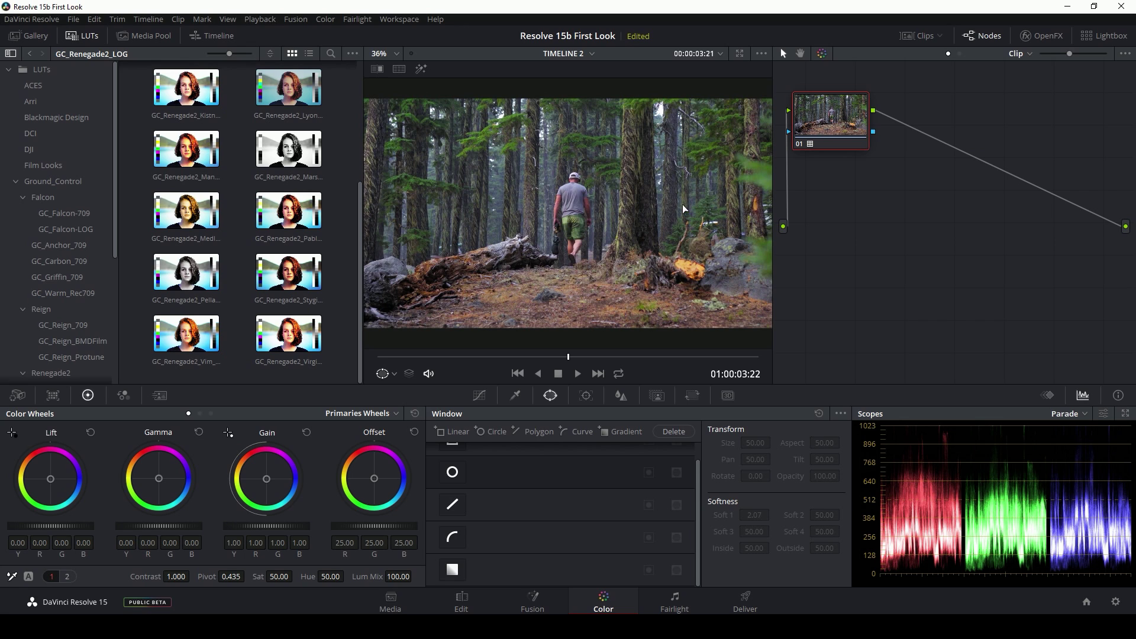
right_click(809, 144)
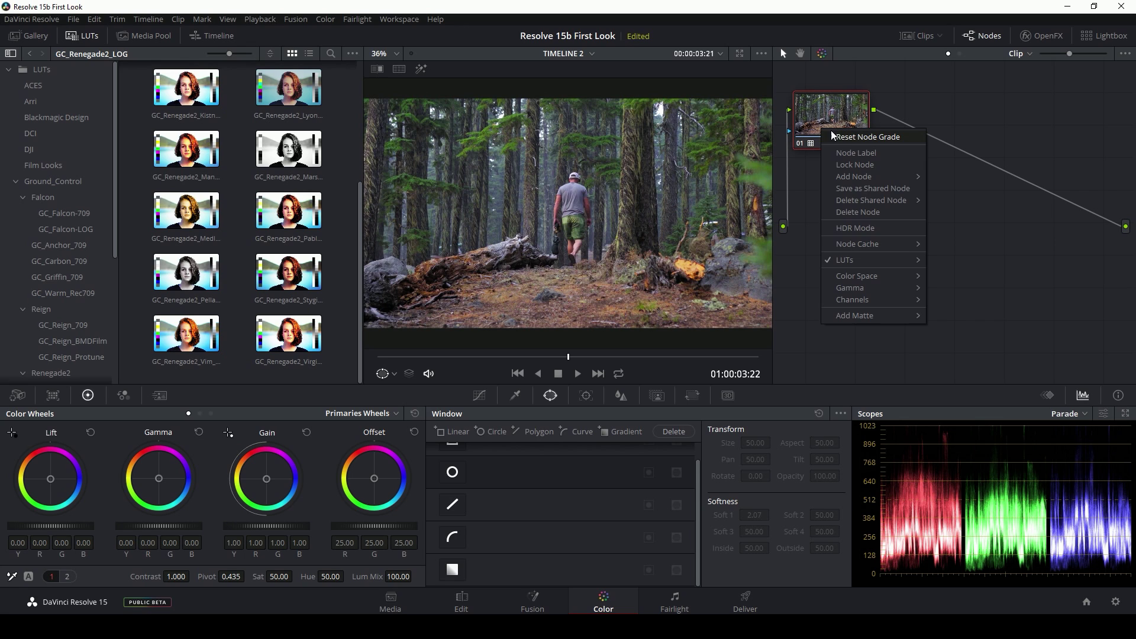
left_click(852, 144)
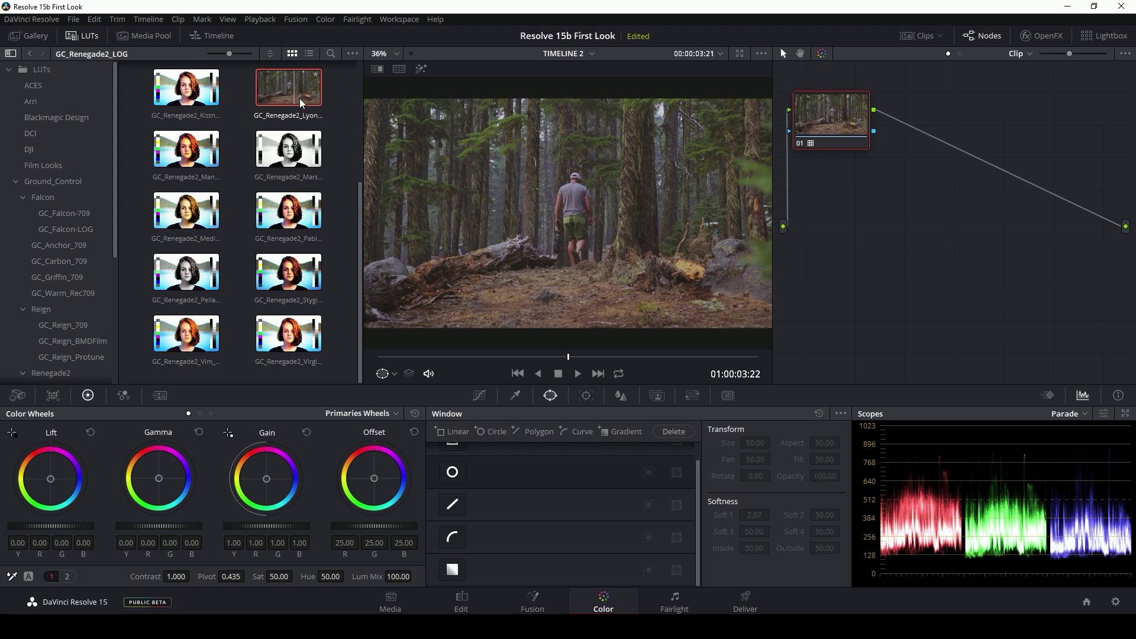
Step: Apply the GC_Renegade2_Lyon LUT to node 01 and place a labelled TWEAKS node before it
left_click_drag(293, 101, 921, 135)
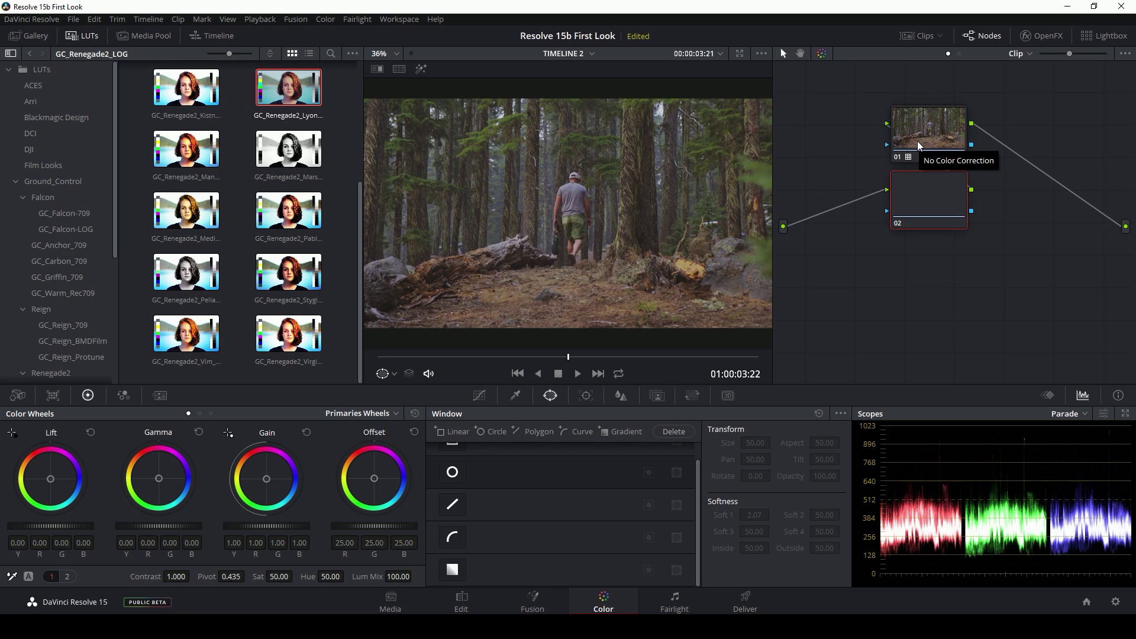
key("shift+s")
left_click_drag(903, 139, 943, 135)
left_click_drag(828, 125, 860, 122)
right_click(956, 123)
key("Escape")
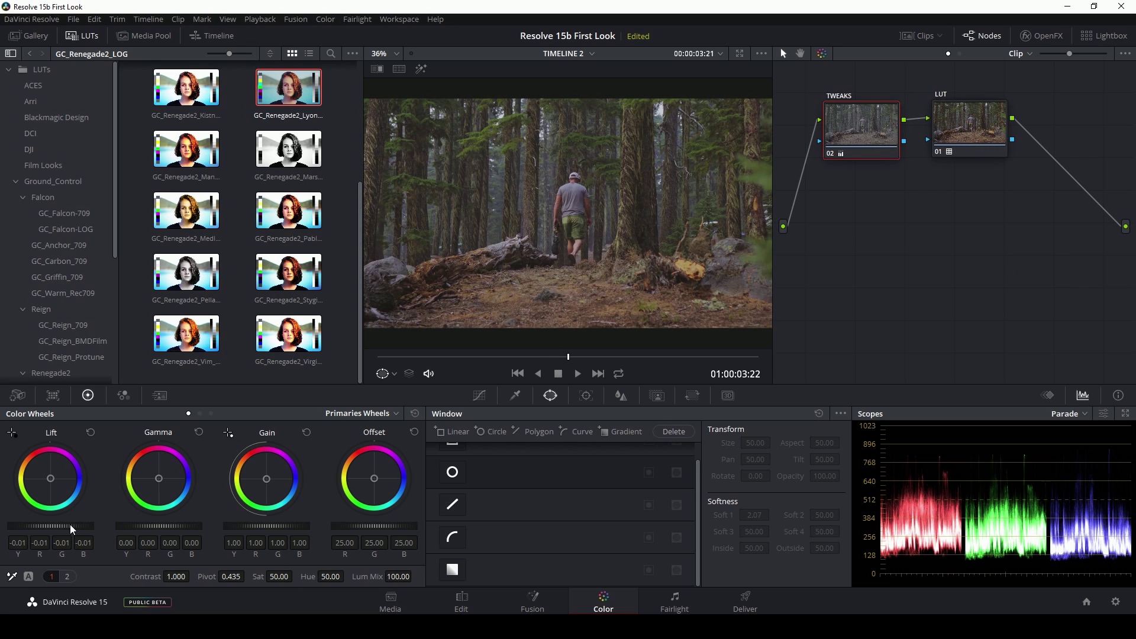
Step: Lower lift and gamma slightly and raise gain on the color wheels
left_click_drag(71, 526, 66, 526)
left_click_drag(267, 527, 272, 527)
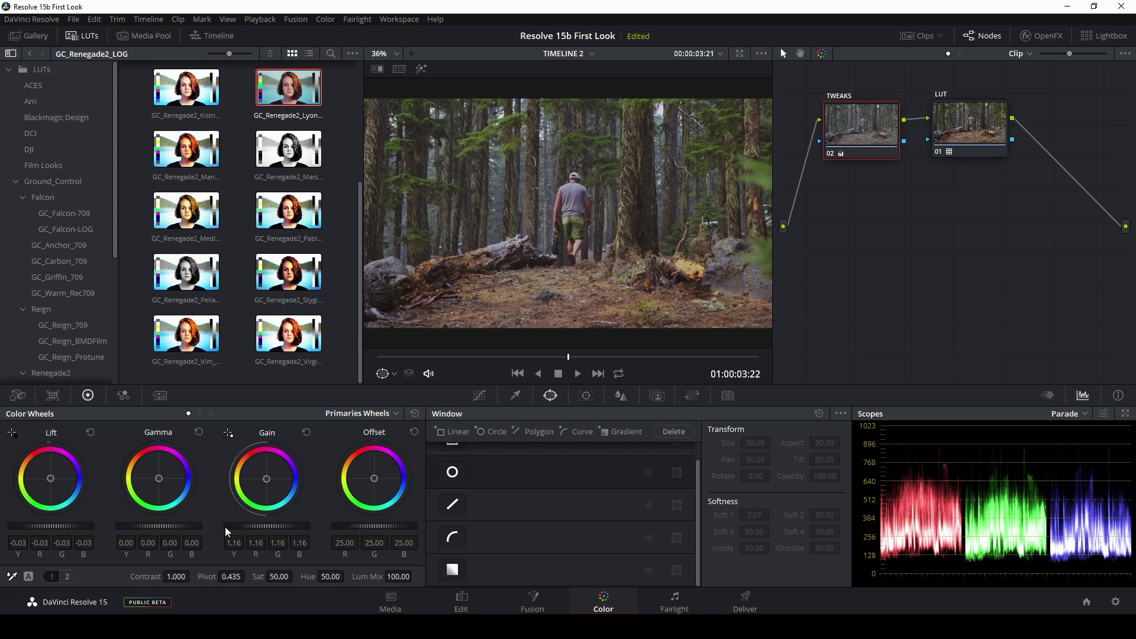
left_click_drag(191, 527, 185, 526)
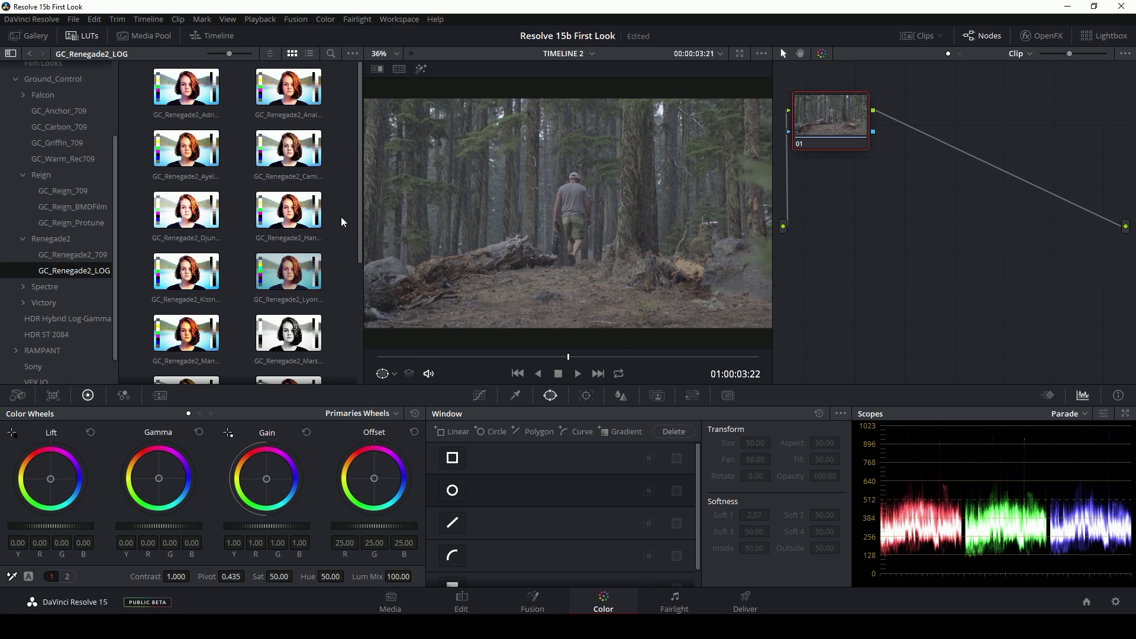
Step: Show the GC_Reign_709 LUT previews from the Reign collection in the LUT browser
left_click(63, 190)
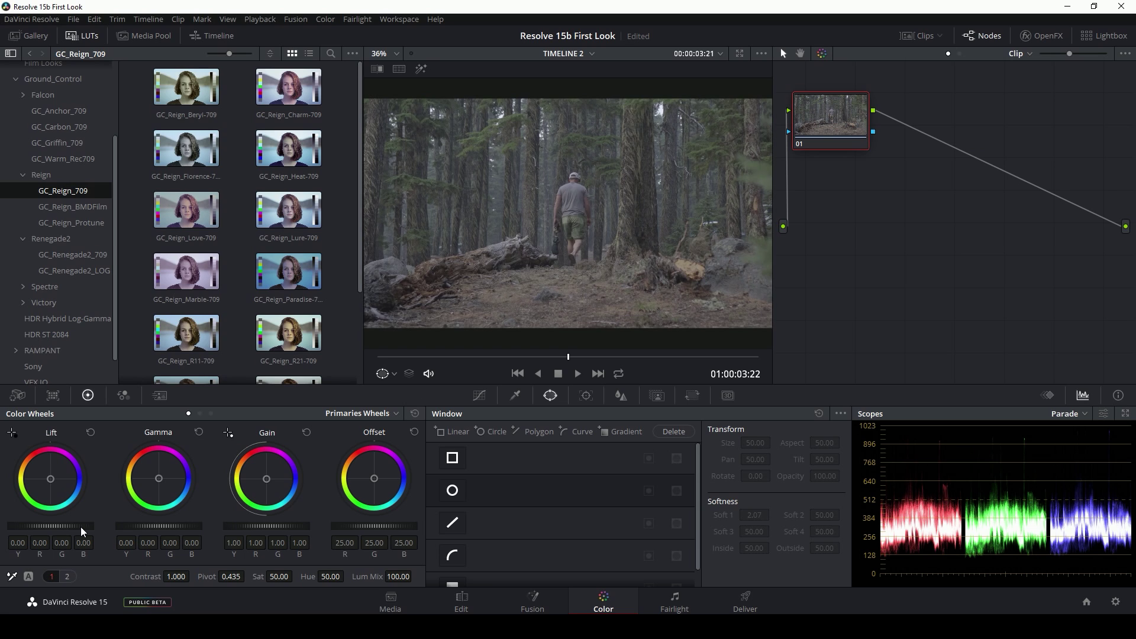
Step: Lower lift, raise gain to 1.41, set saturation to 100, and add a serial node
left_click_drag(83, 527, 81, 528)
left_click_drag(267, 526, 296, 526)
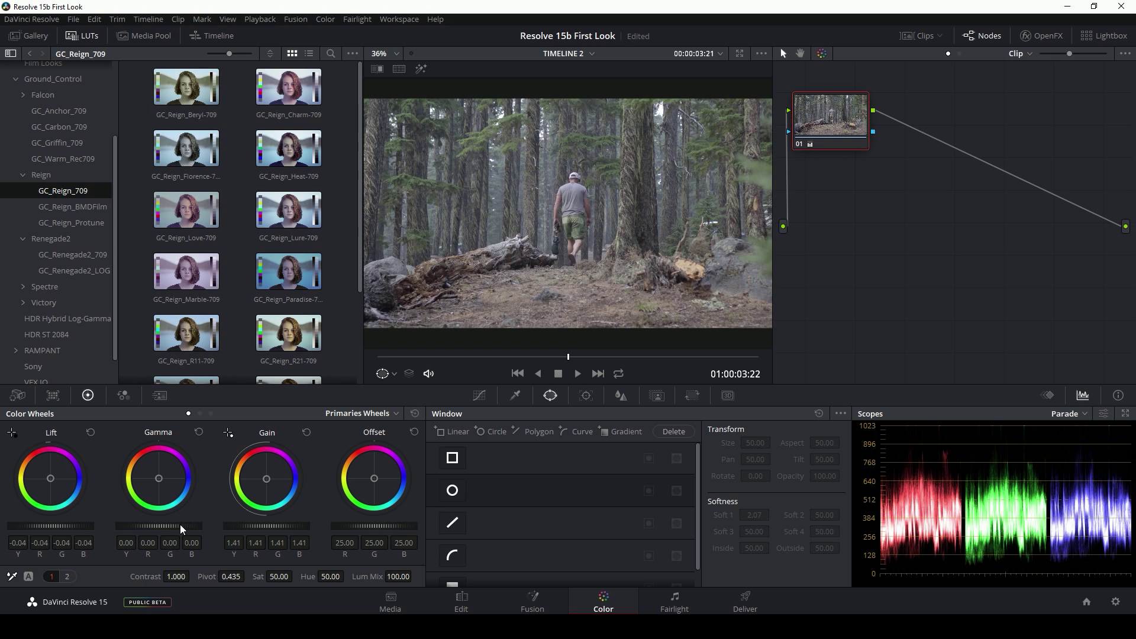
left_click_drag(180, 524, 185, 524)
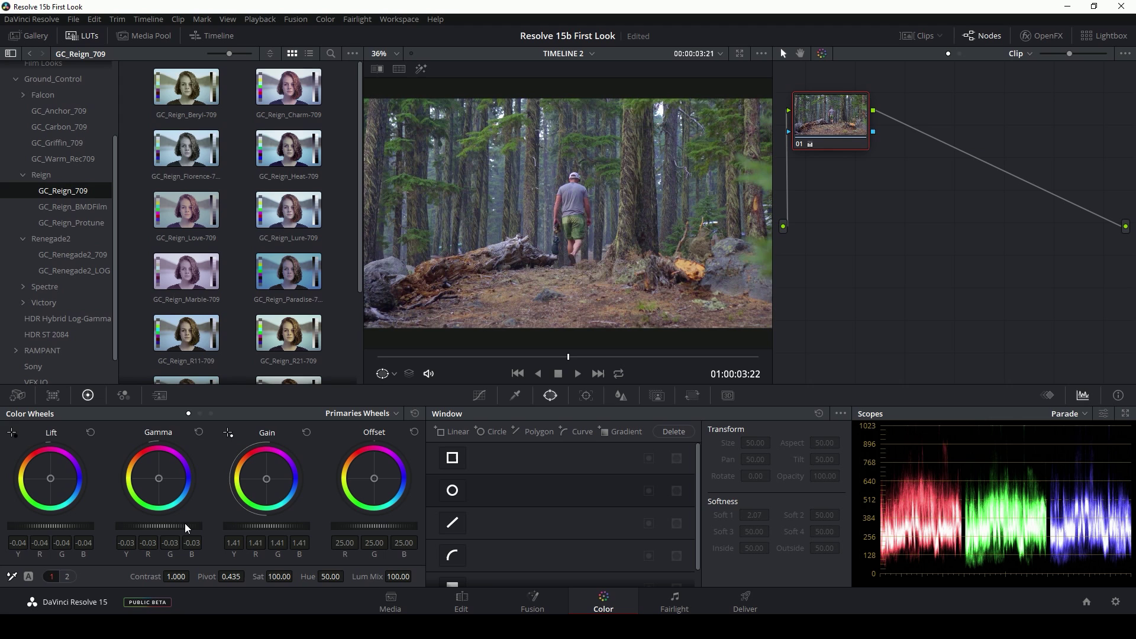
key("alt+s")
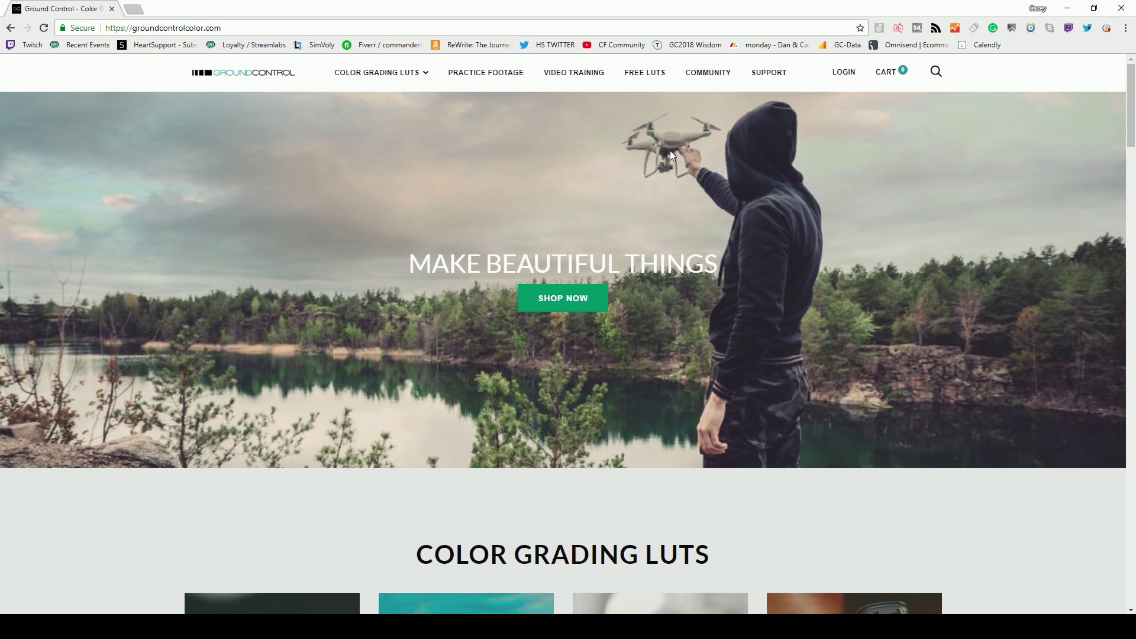
Step: View Ground Control's free LUTs page, then go back and open the GoPro LUTs collection
left_click(644, 73)
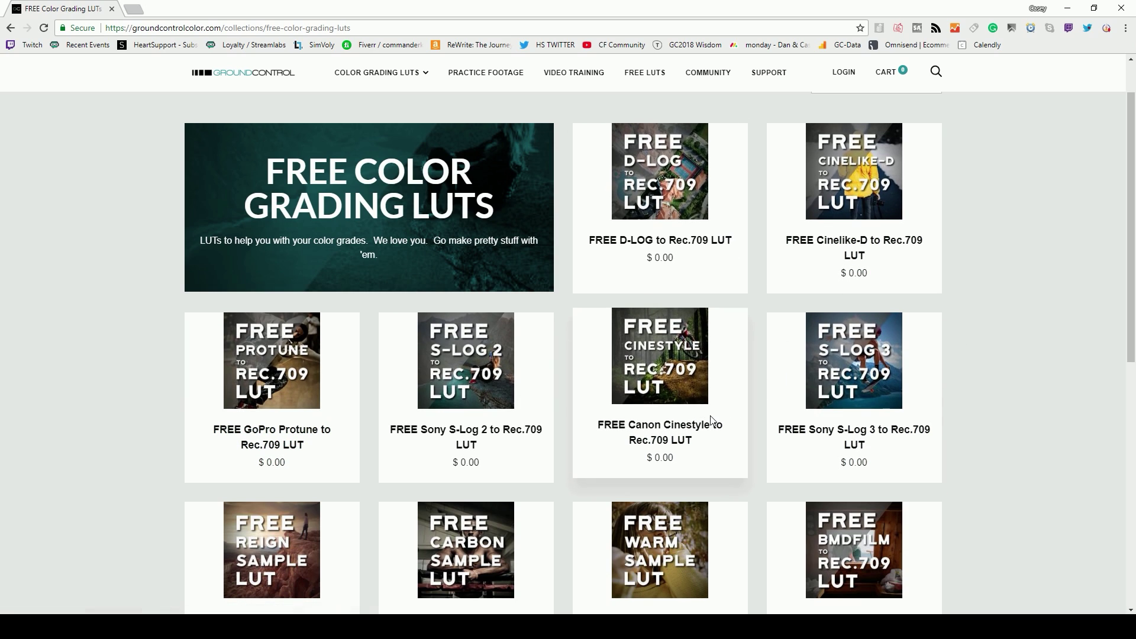
key("alt+Left")
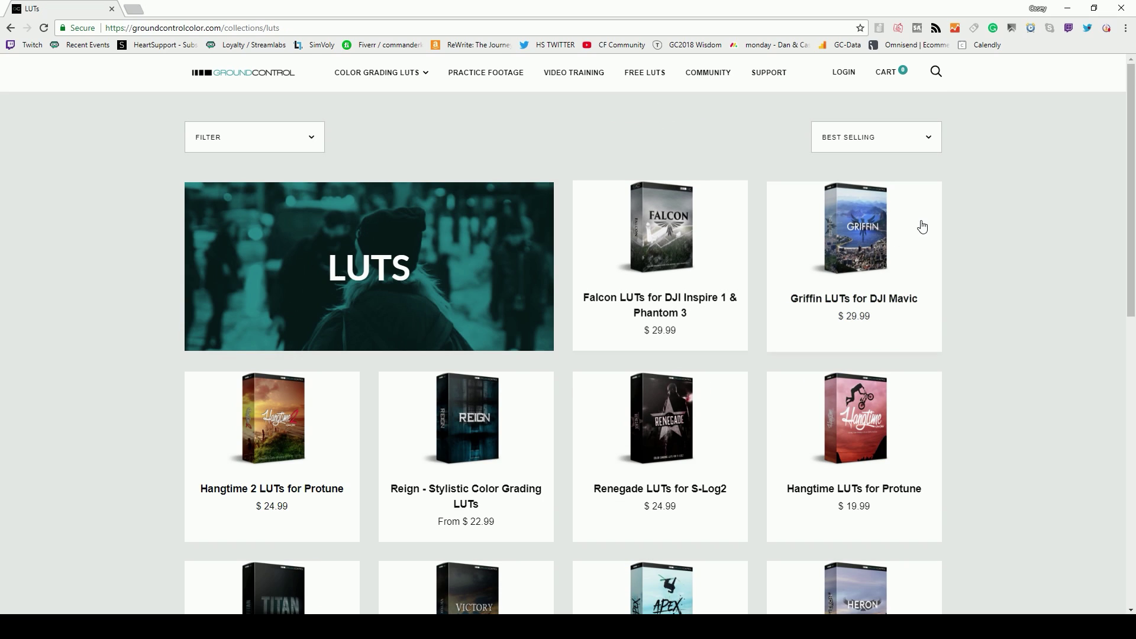
scroll(965, 248, "down", 2)
scroll(1000, 296, "up", 2)
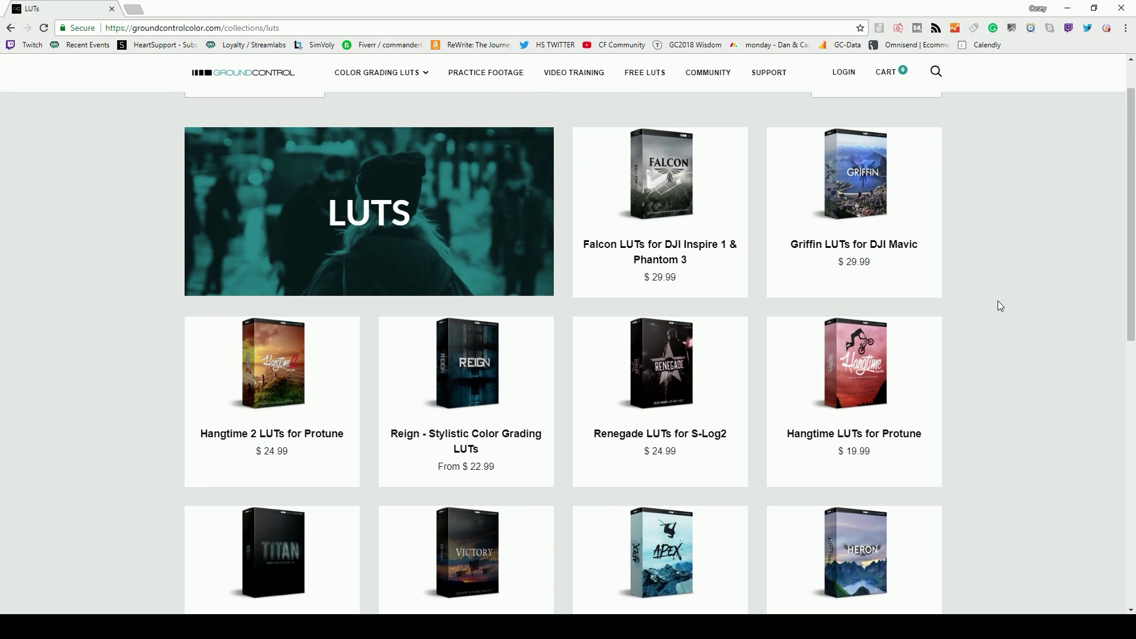
mouse_move(380, 73)
left_click(375, 194)
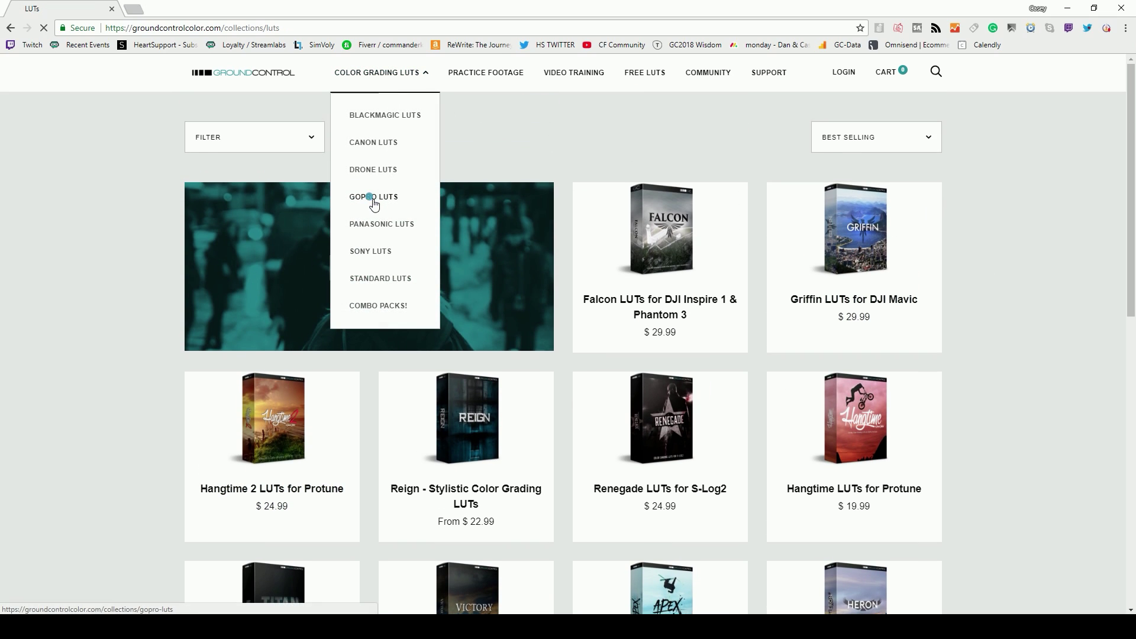